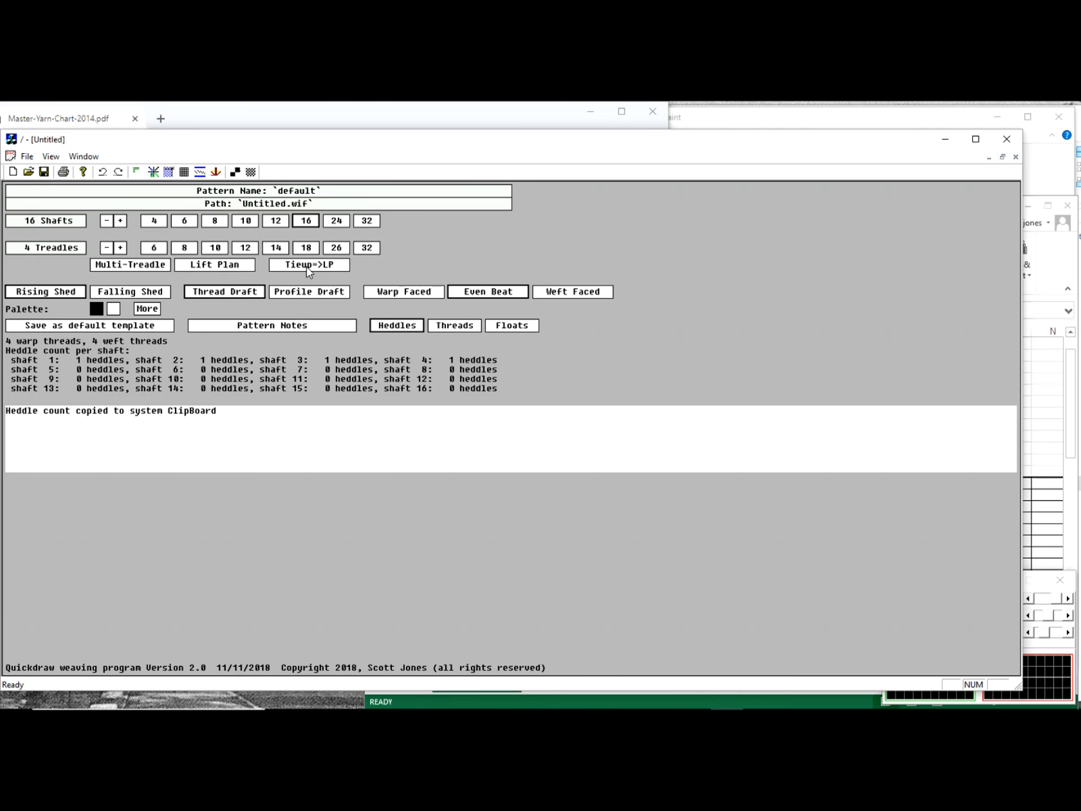
# Set the pattern type to Profile Draft and review its colour palette controls
pyautogui.click(285, 294)
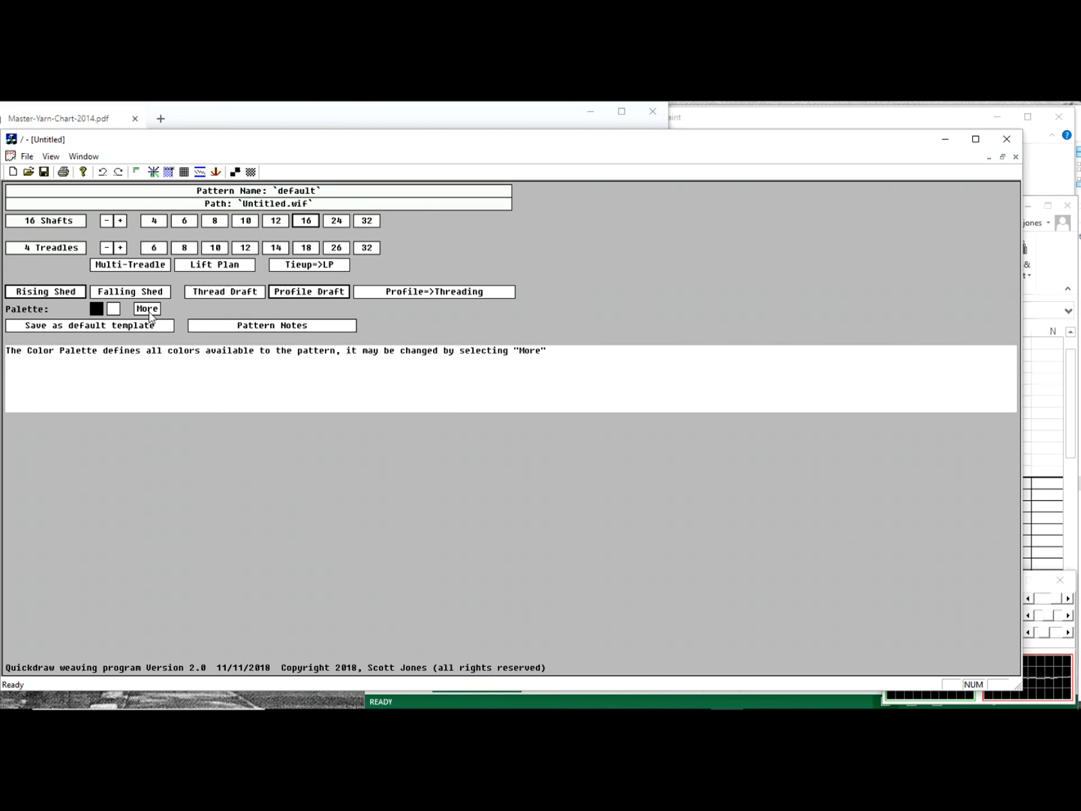
pyautogui.click(149, 311)
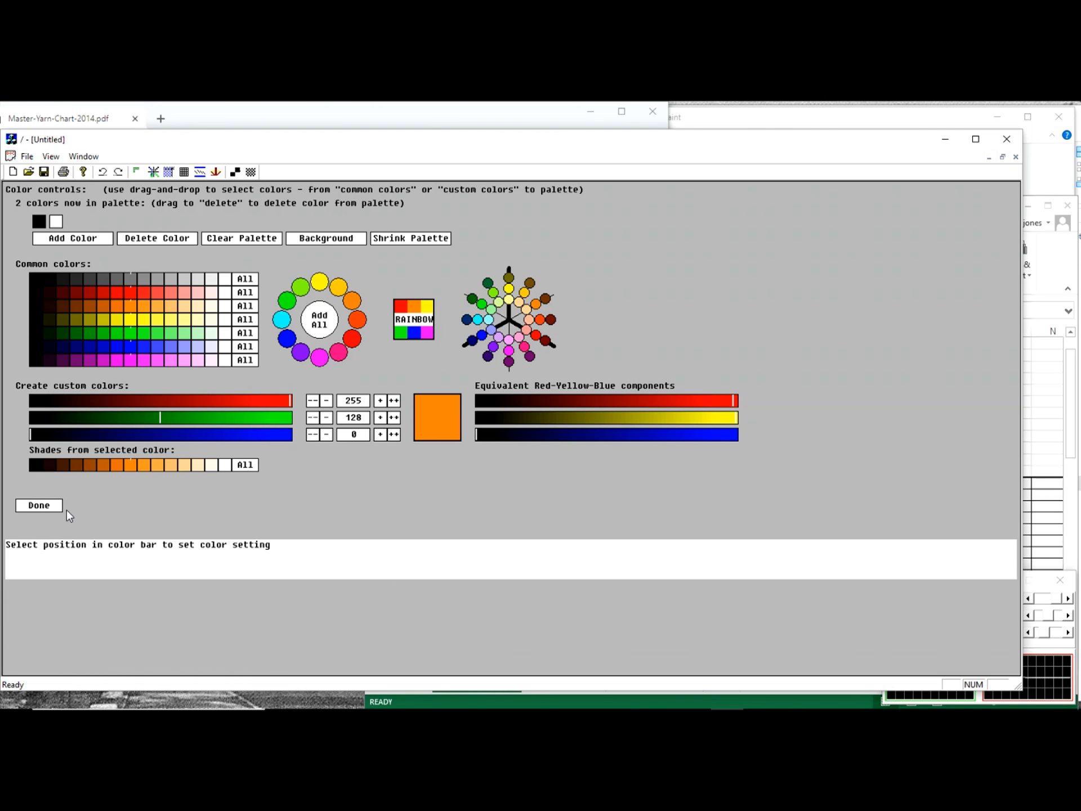
pyautogui.click(48, 506)
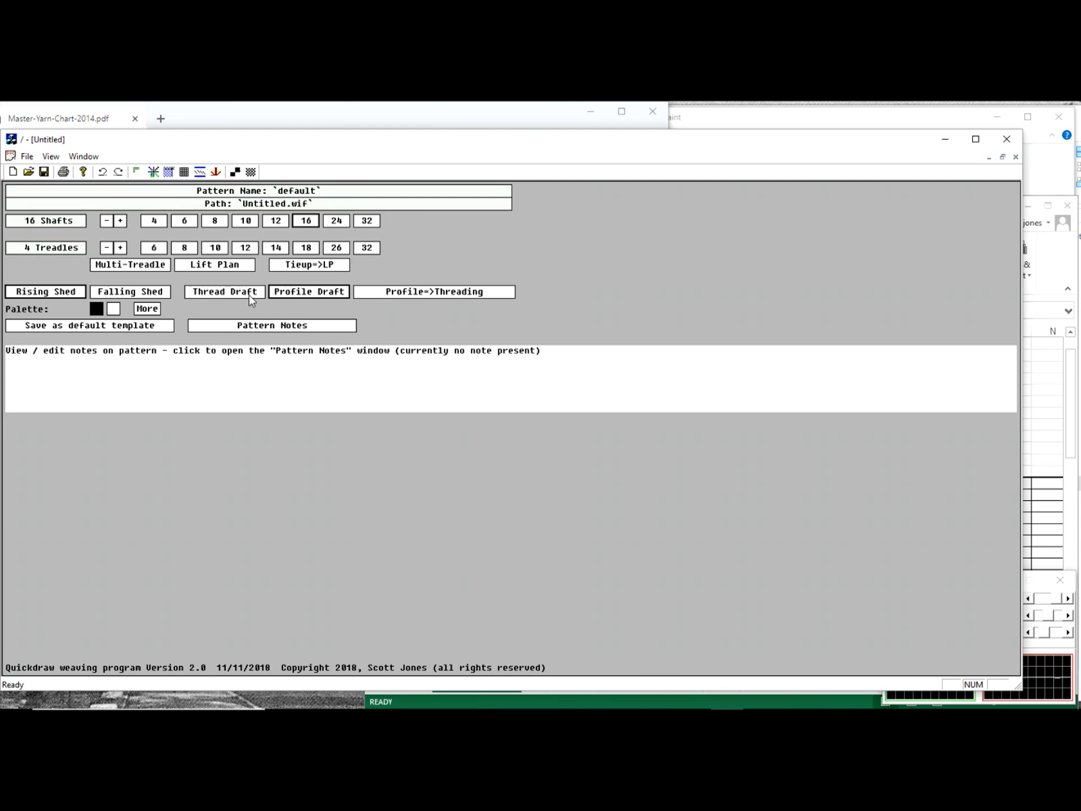
# Extend the straight twill threading to 20 warp threads and copy the selected threads
pyautogui.click(153, 171)
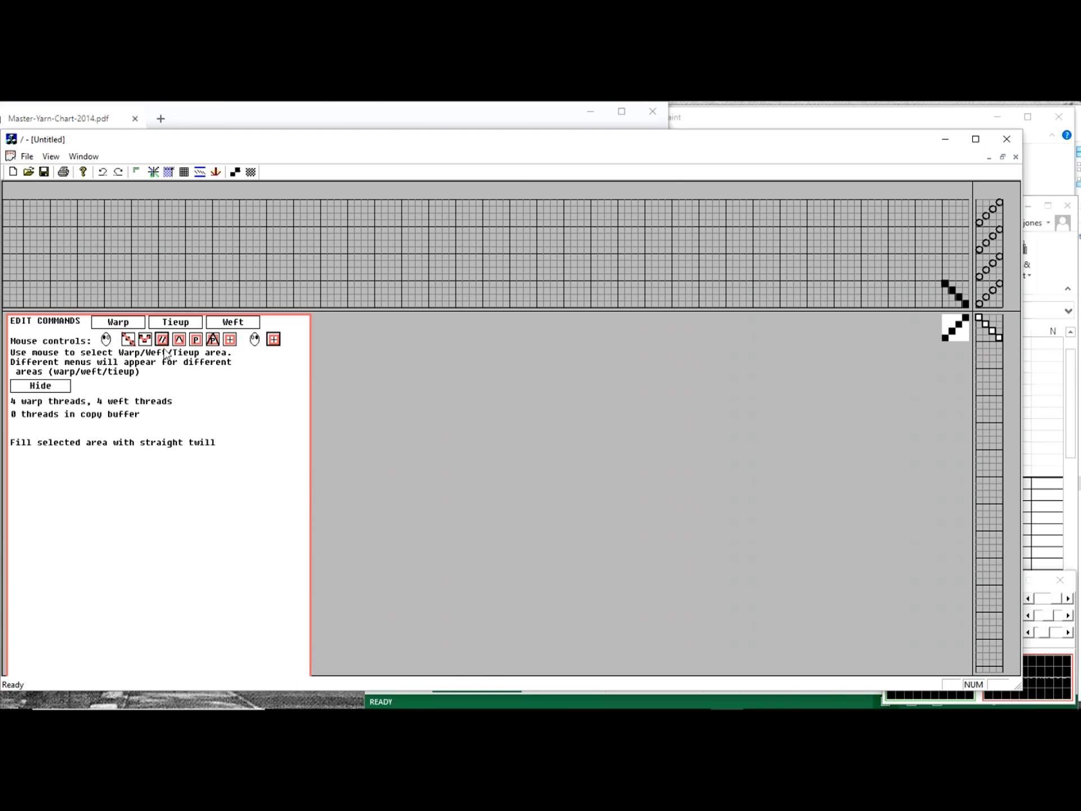
pyautogui.moveTo(966, 304); pyautogui.dragTo(837, 289)
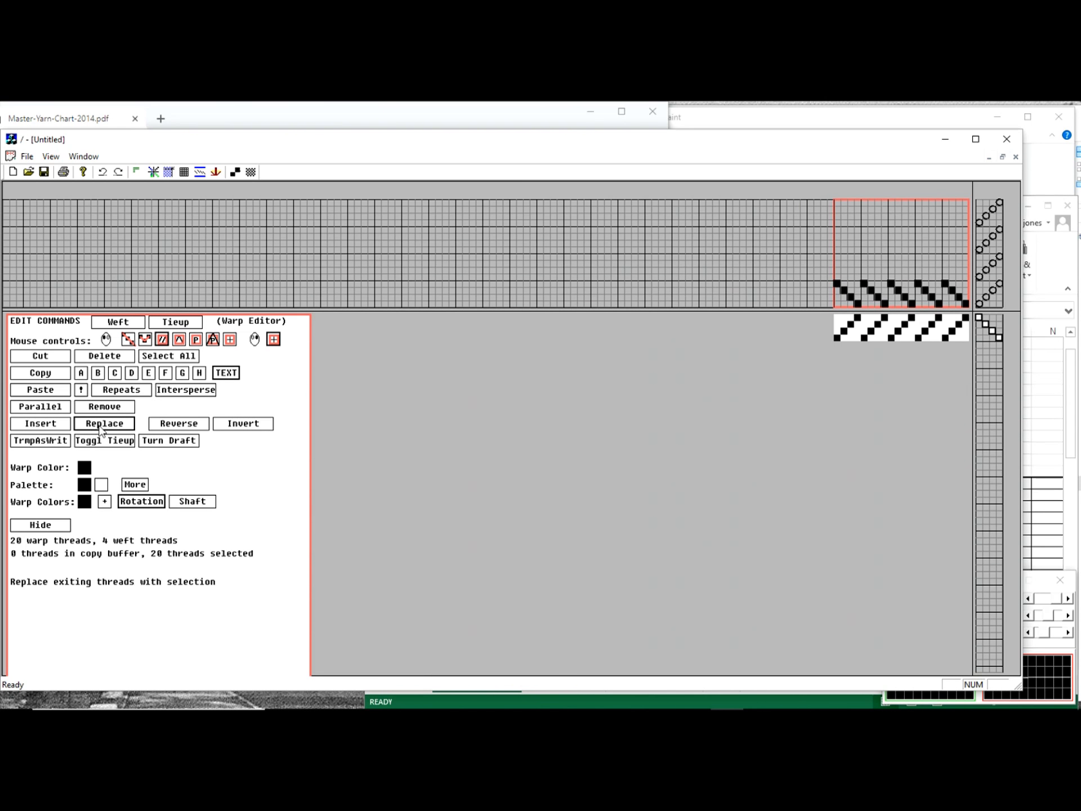
pyautogui.click(48, 375)
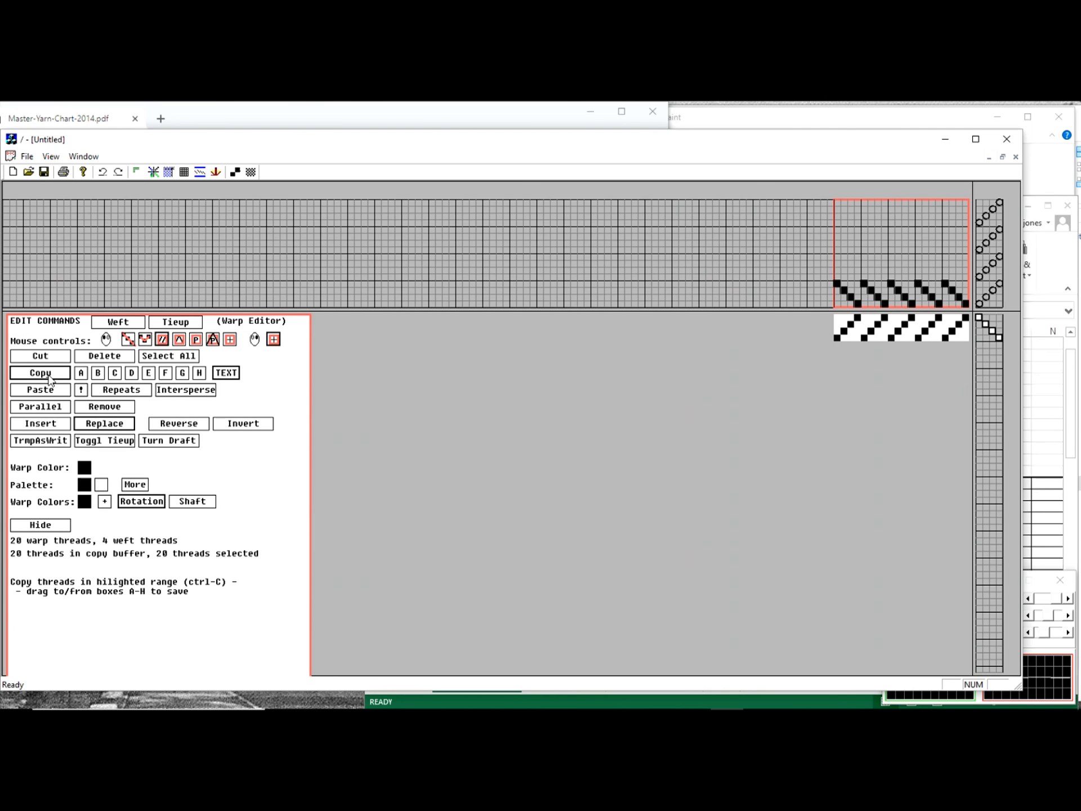
# Reverse the selected warp threads horizontally and invert them vertically
pyautogui.click(178, 423)
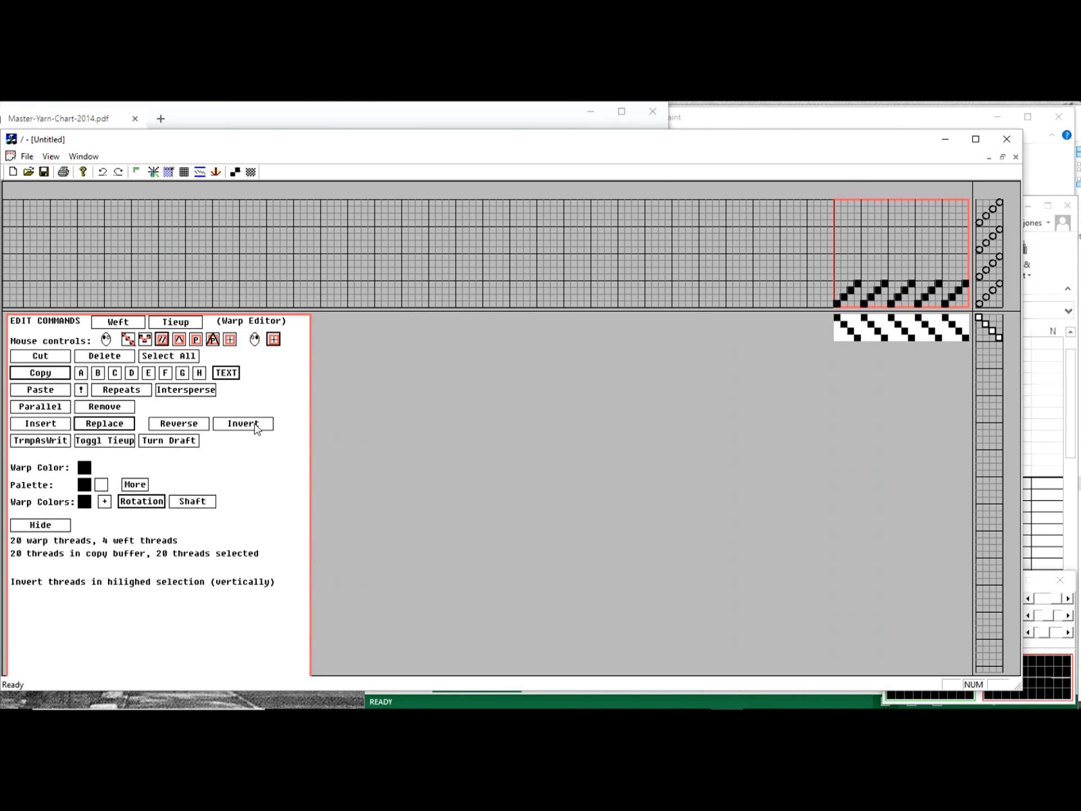
pyautogui.click(256, 426)
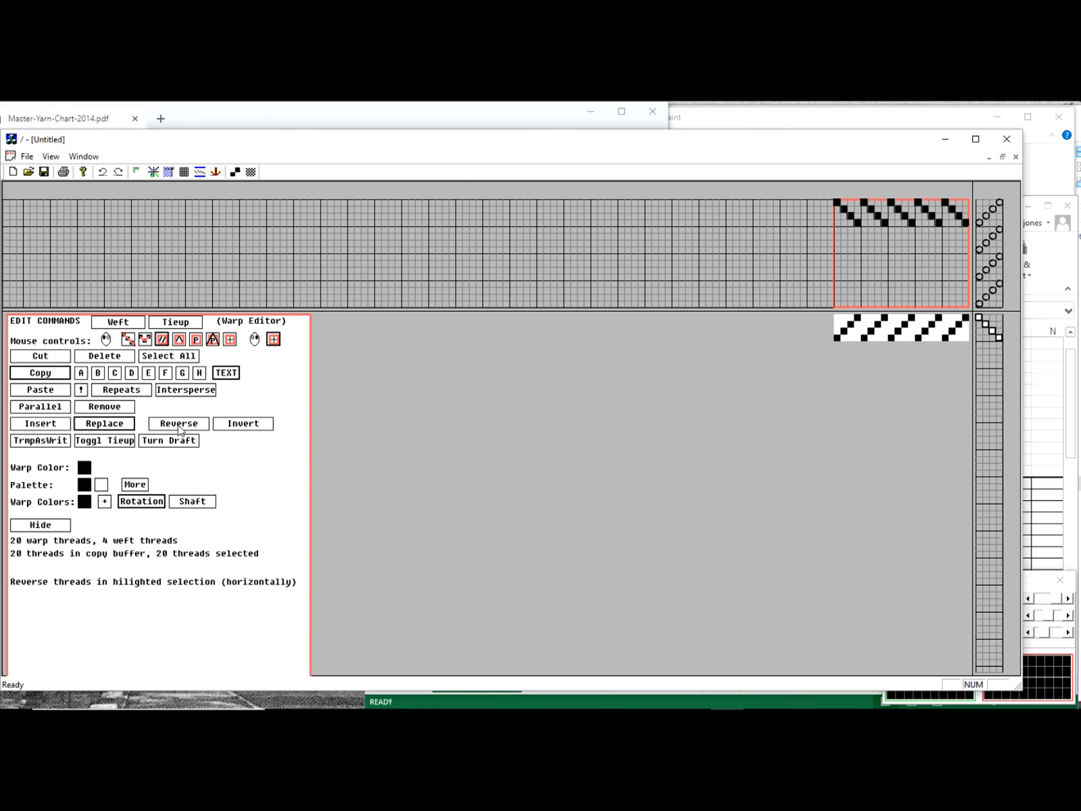
# Try interspersing the copied threads among the selected warp threads, and undo it
pyautogui.click(179, 390)
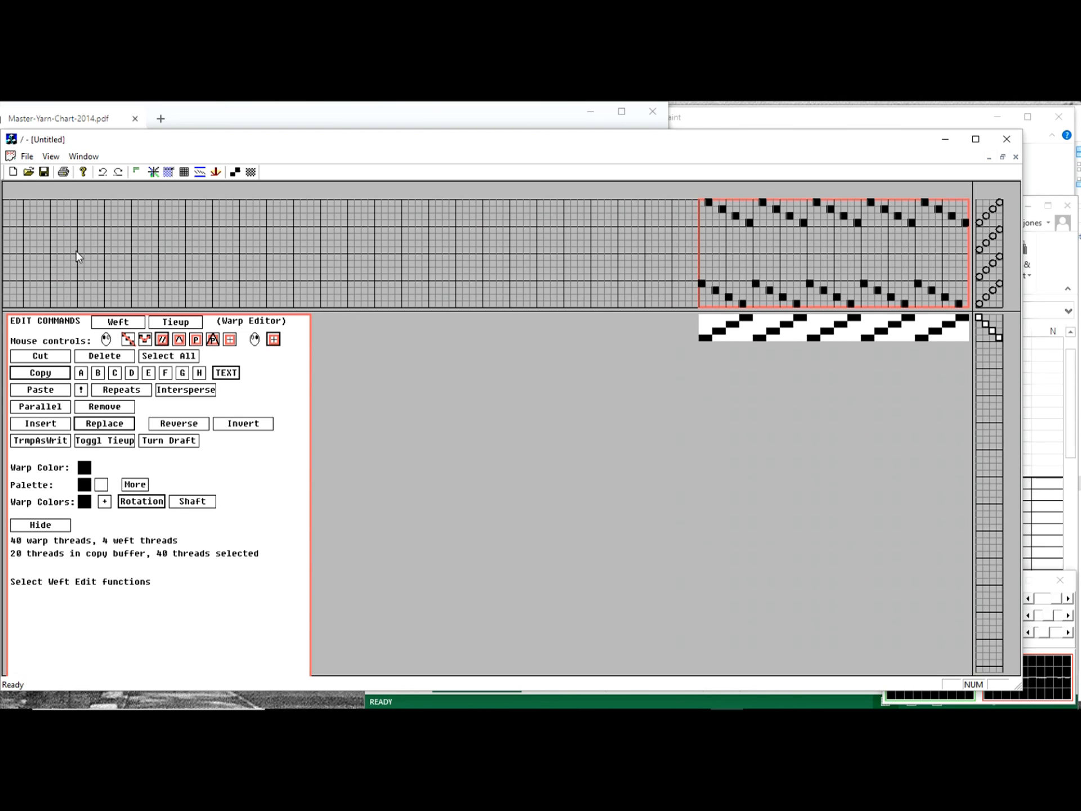
pyautogui.click(102, 172)
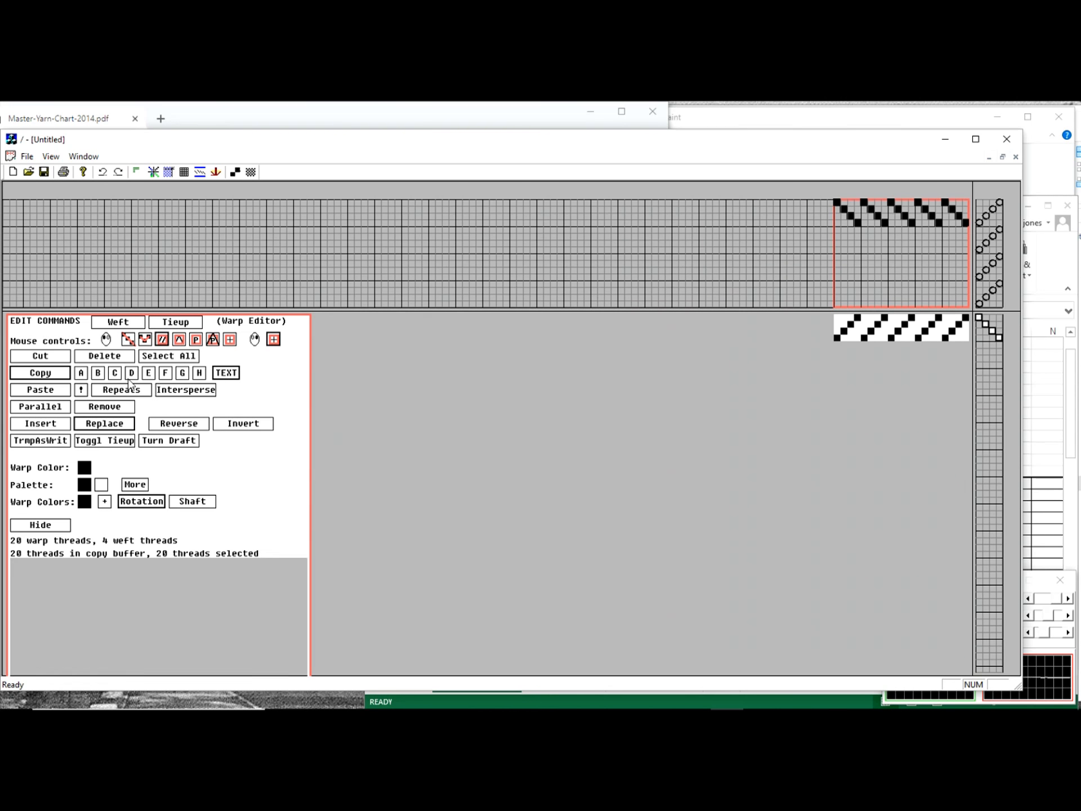
# Insert one parallel threading line with the Parallel Line Wizard, starting on the lowest shaft to the left of the first thread
pyautogui.click(43, 410)
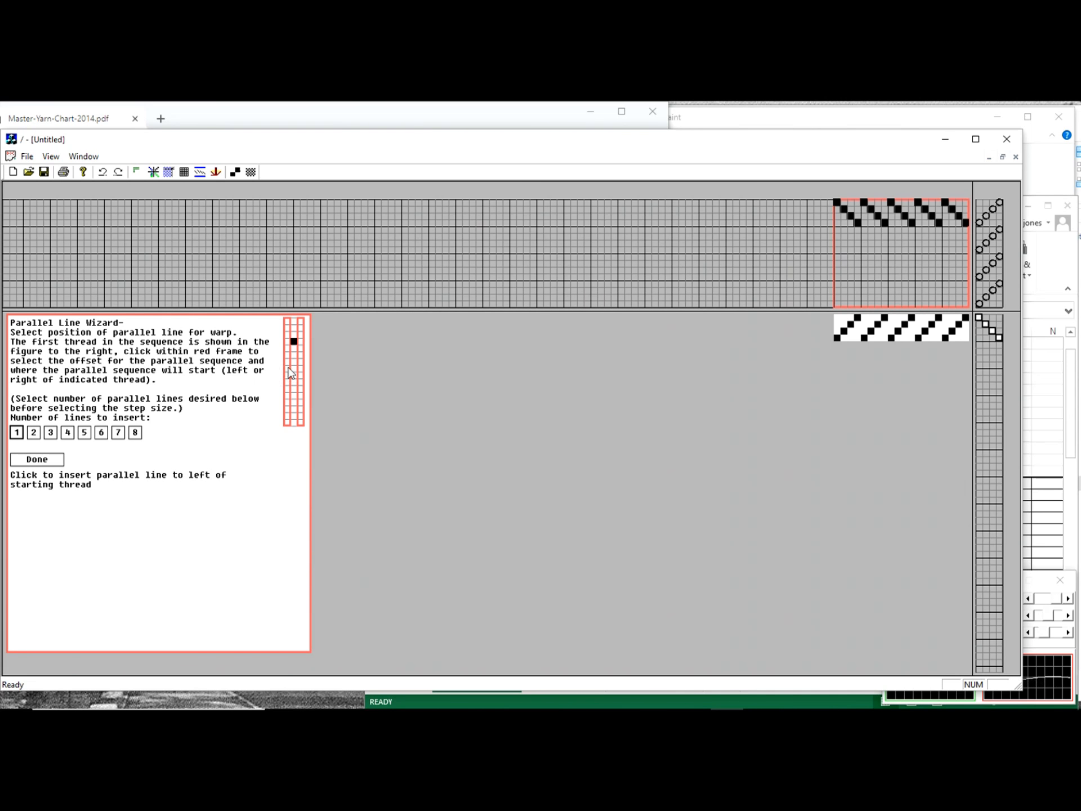
pyautogui.click(288, 423)
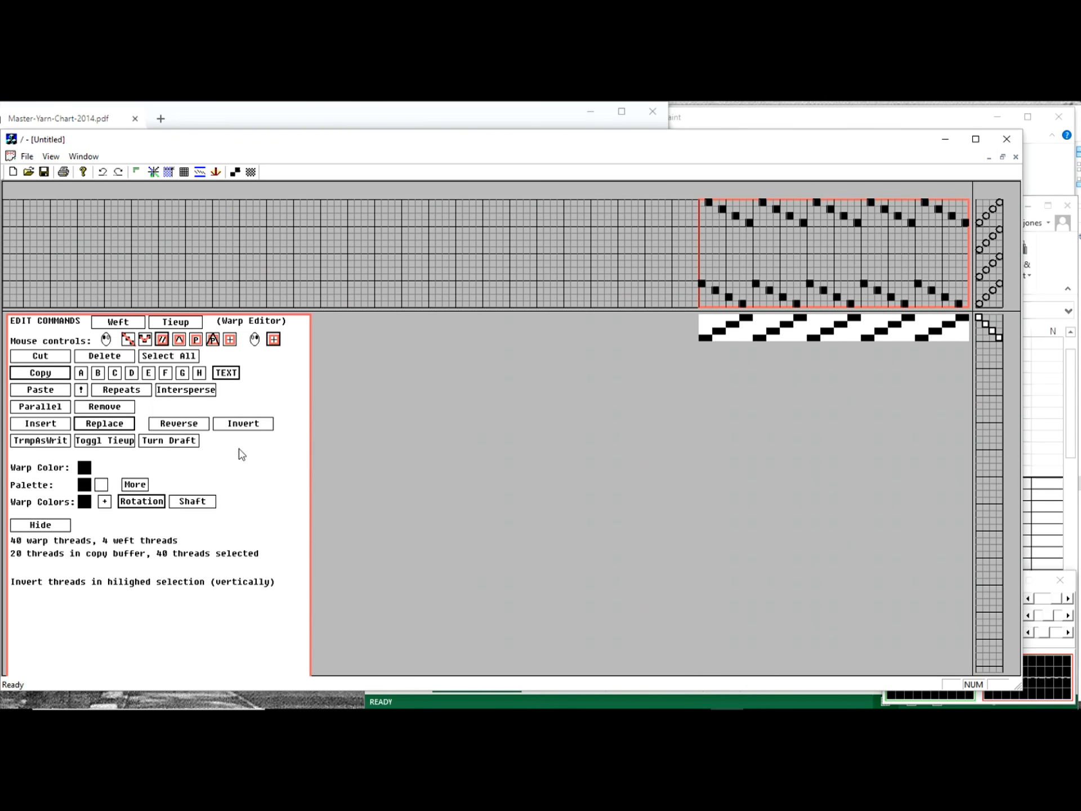
pyautogui.click(115, 322)
pyautogui.click(119, 323)
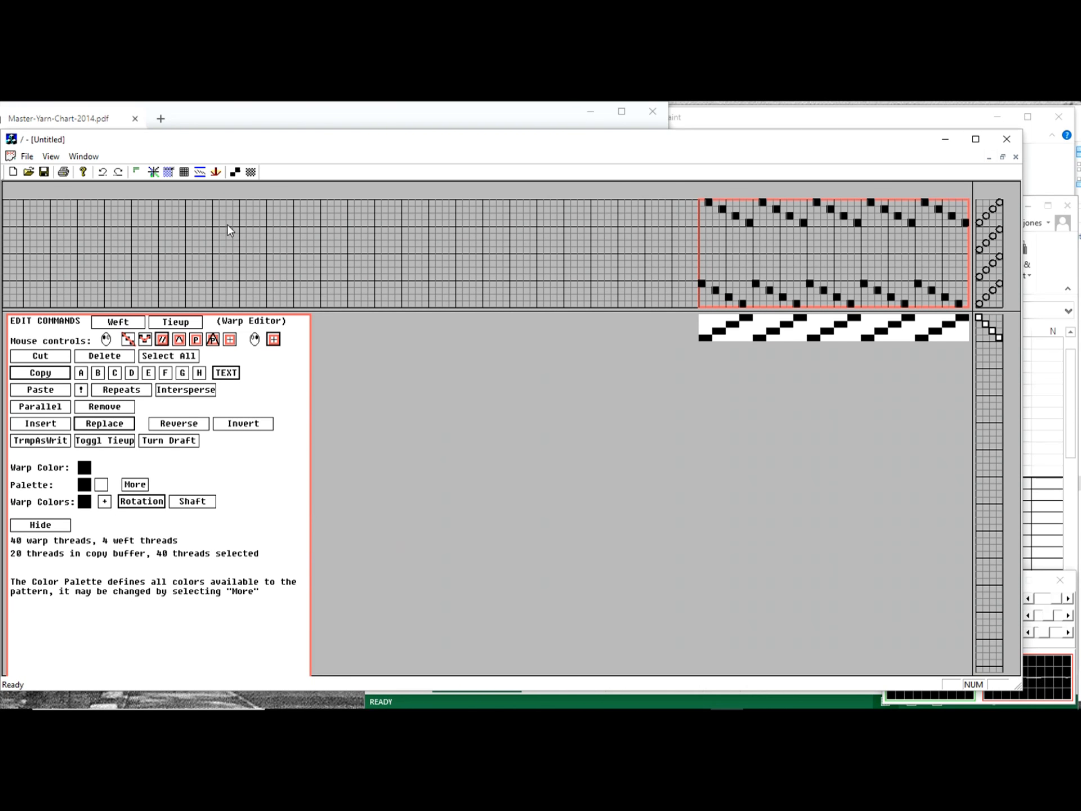
# Extend the two-block checkerboard in the profile grid to a 24 by 24 area
pyautogui.click(184, 172)
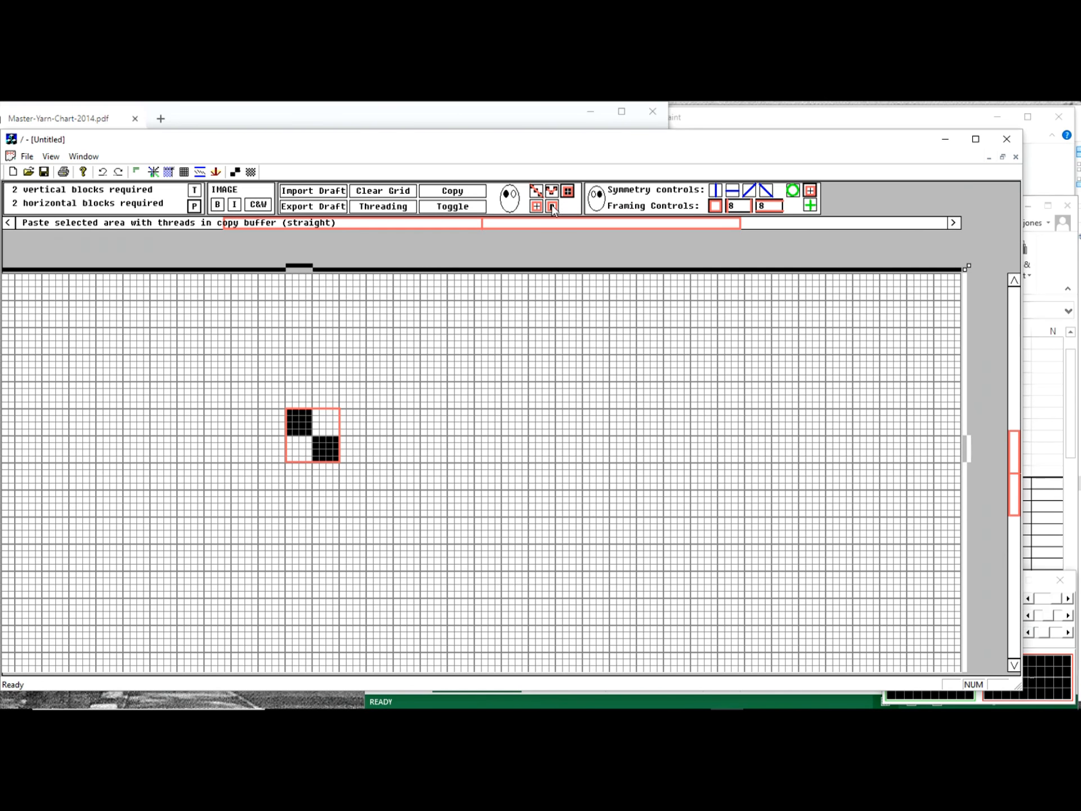
pyautogui.moveTo(287, 409); pyautogui.dragTo(452, 539)
# Convert the profile draft to a threading draft using the first thumbnail of the predefined block substitutions
pyautogui.click(372, 207)
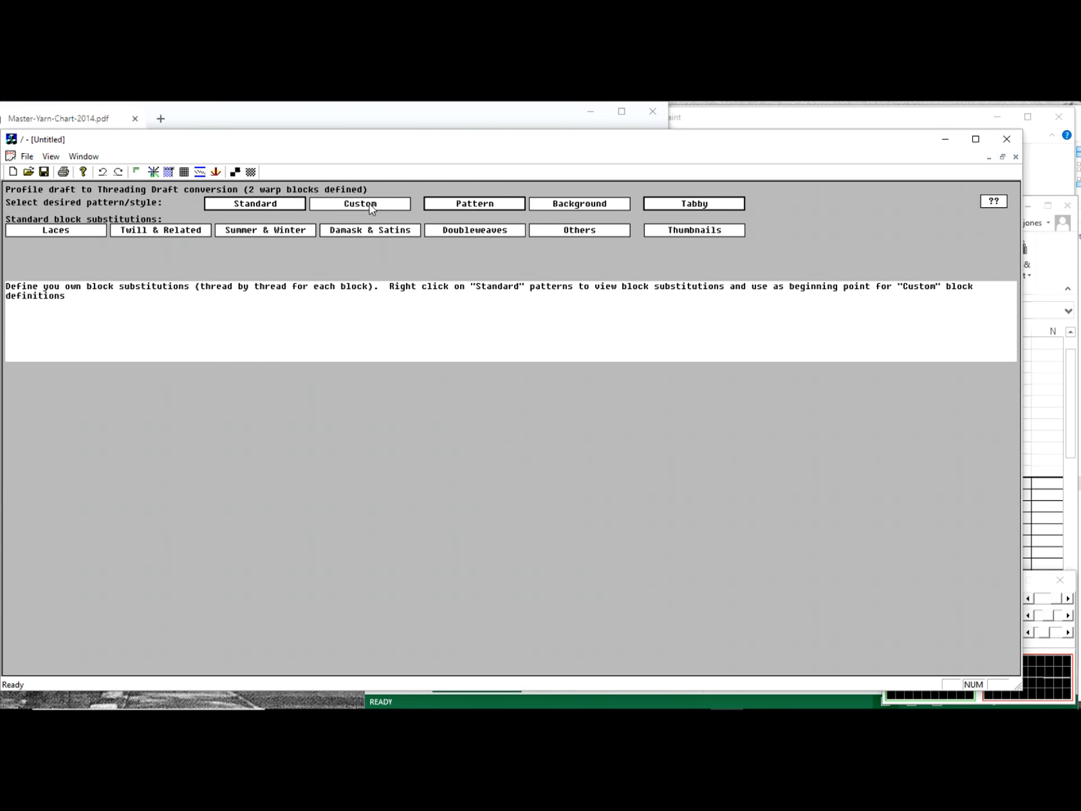
pyautogui.click(85, 231)
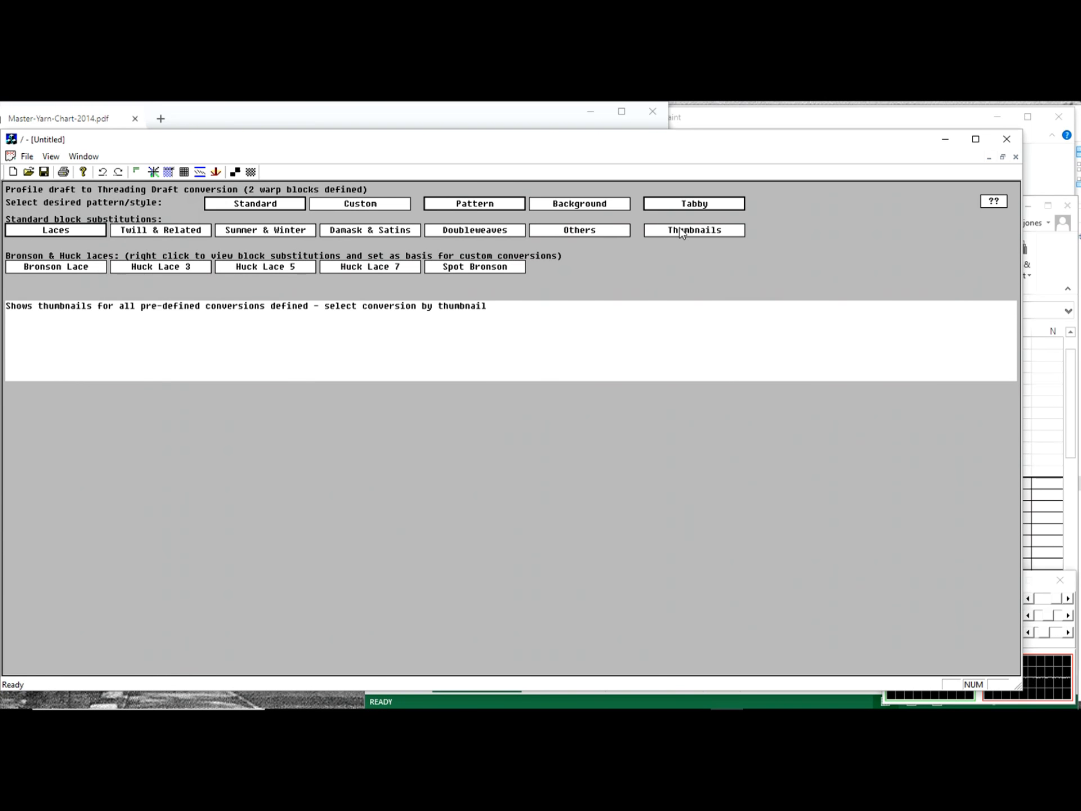
pyautogui.click(680, 230)
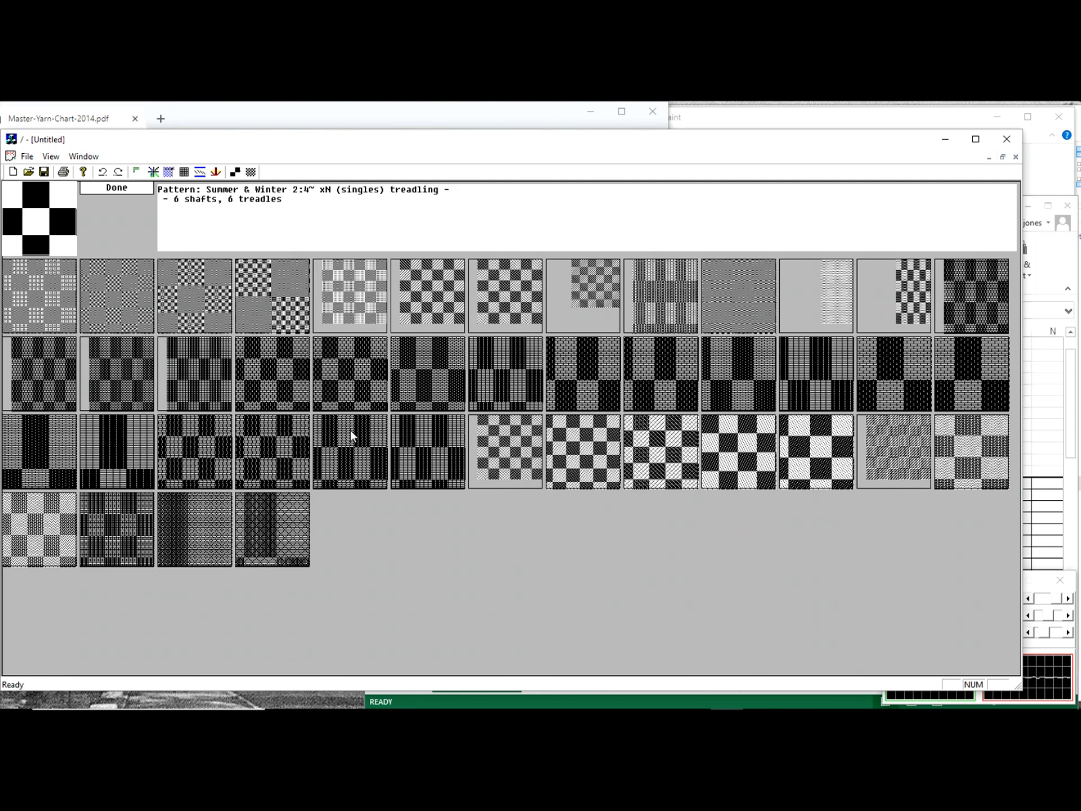
pyautogui.click(53, 295)
pyautogui.scroll(-1, 550, 453)
pyautogui.scroll(-2, 550, 453)
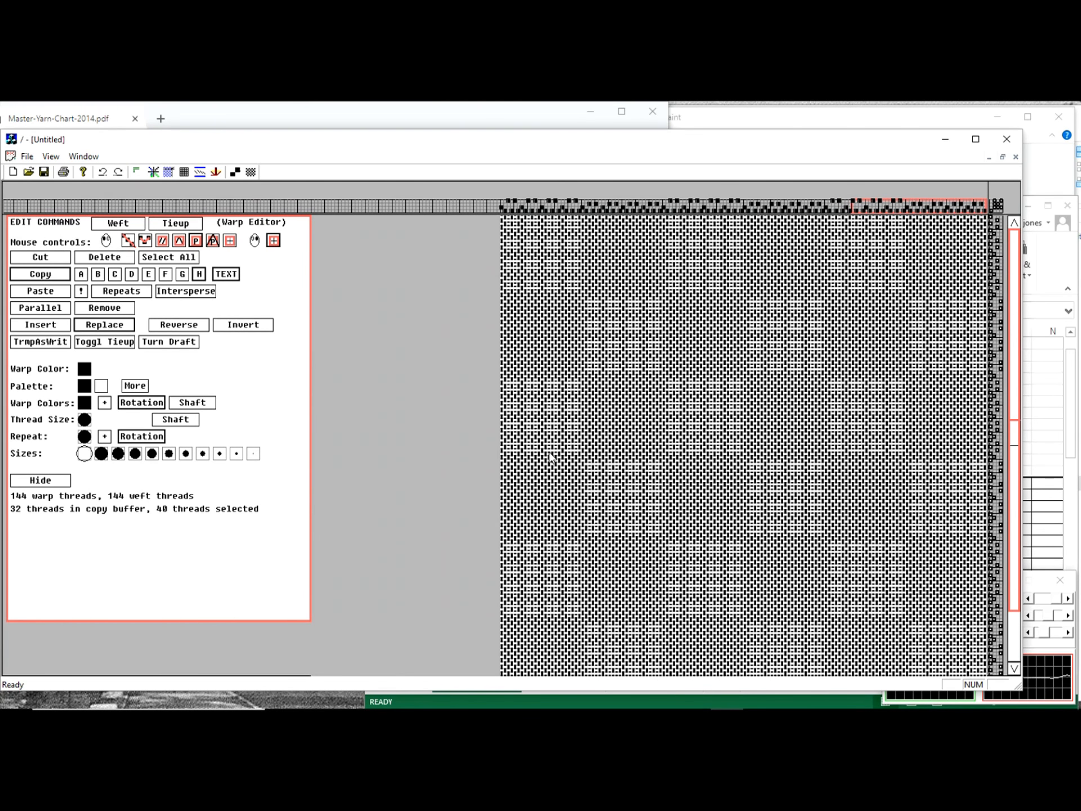
# Convert the checkerboard profile to a threading draft with the standard Doubleweave substitution, reviewing its block definitions first
pyautogui.click(183, 172)
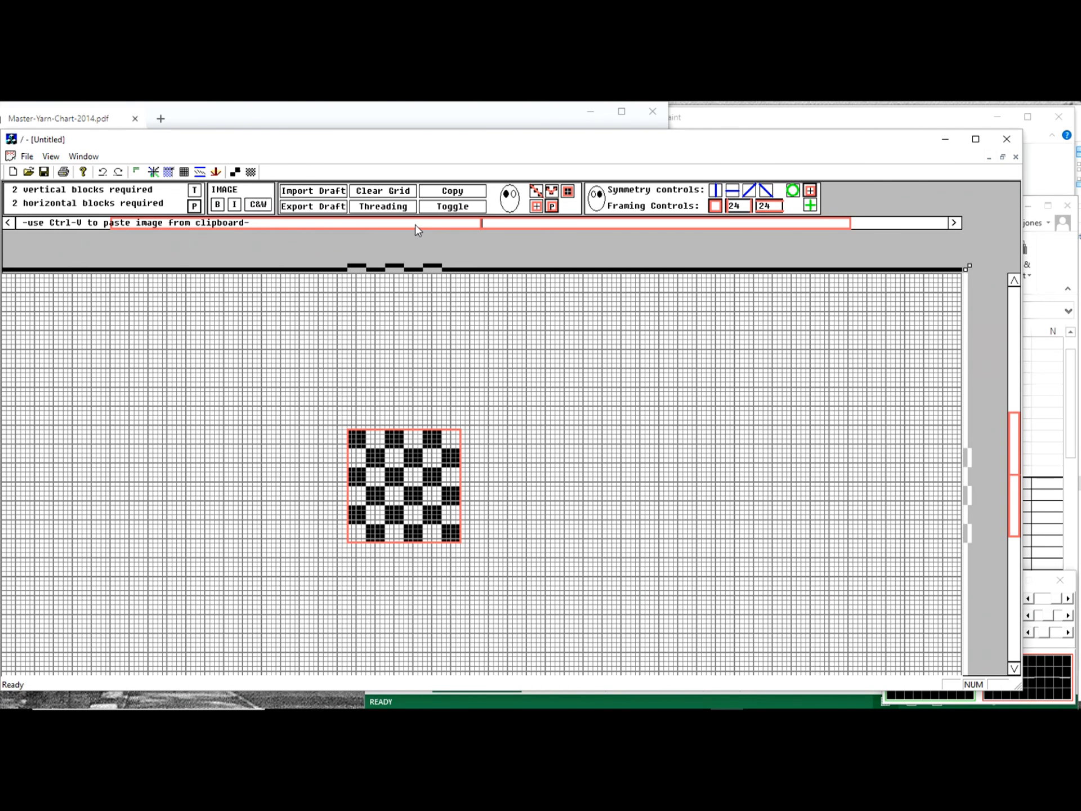
pyautogui.click(383, 207)
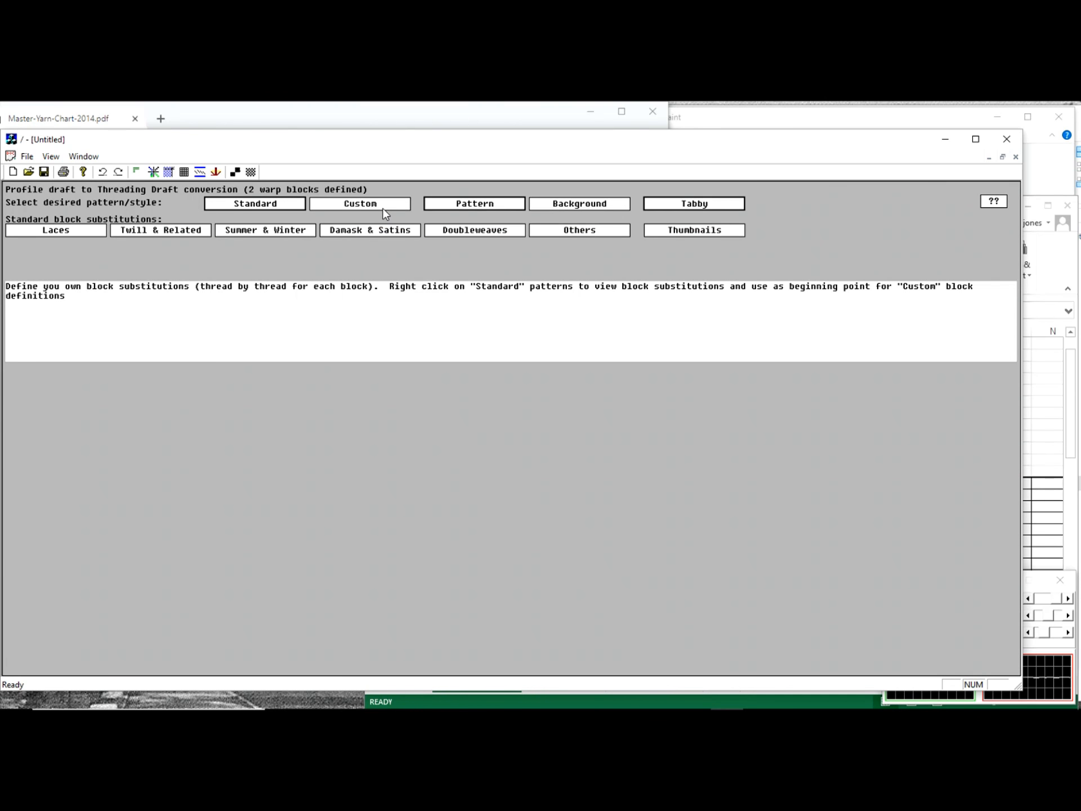
pyautogui.click(481, 232)
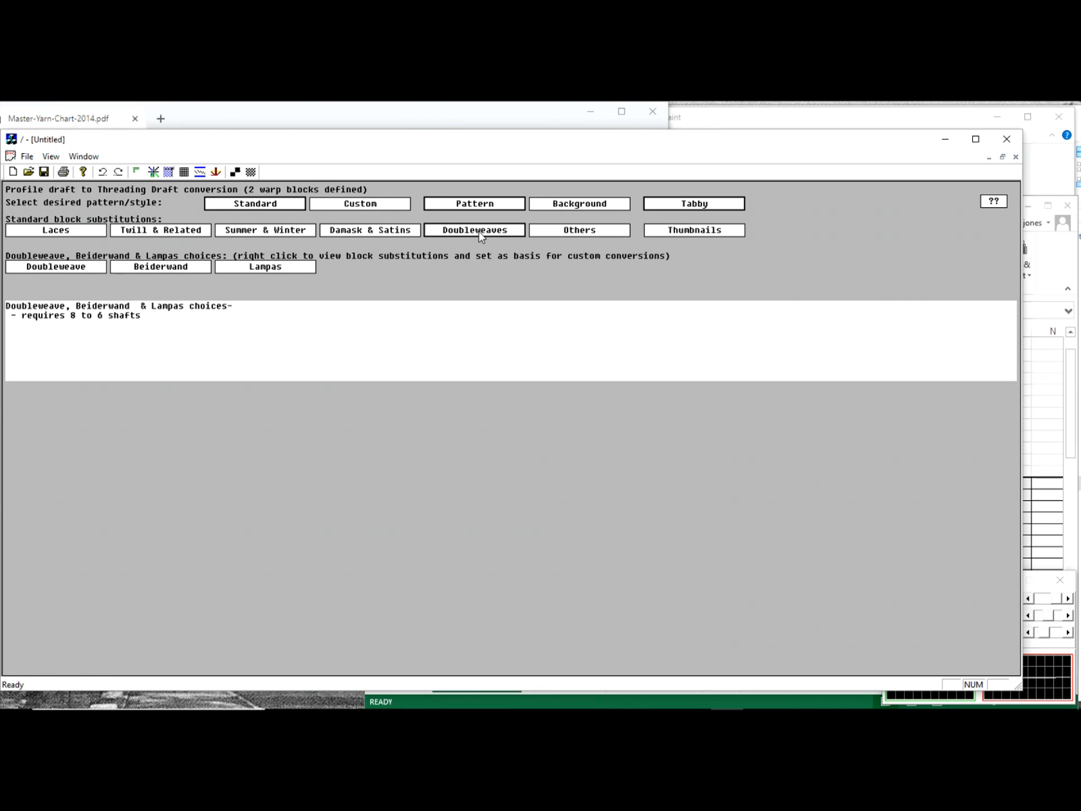
pyautogui.click(80, 265)
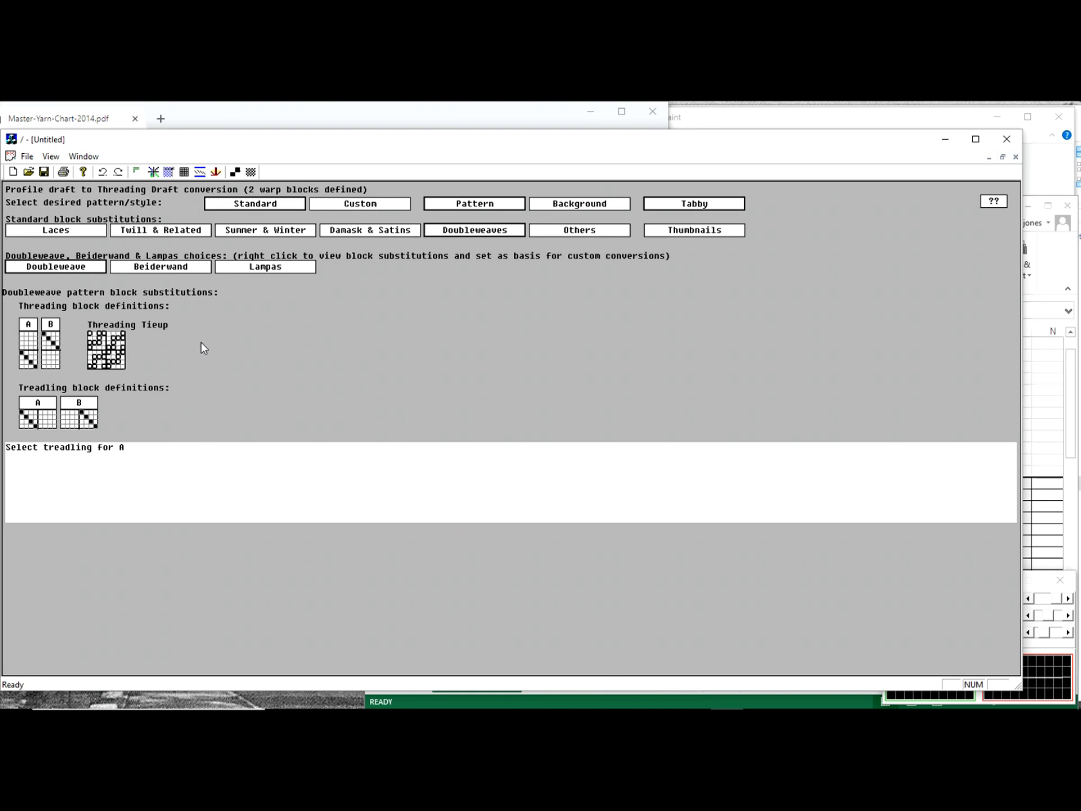
pyautogui.click(62, 273)
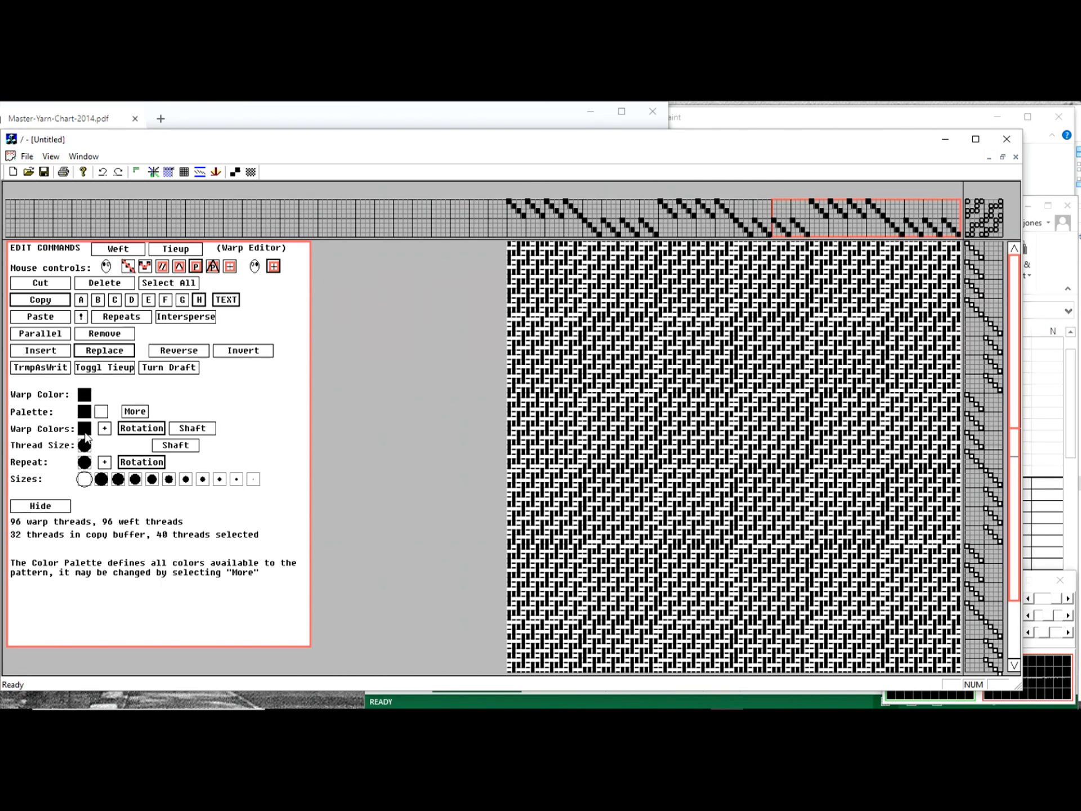
# Add white to the warp colour rotation, apply the black-white sequence to all warp threads, and switch to weft editing
pyautogui.moveTo(100, 417); pyautogui.dragTo(107, 430)
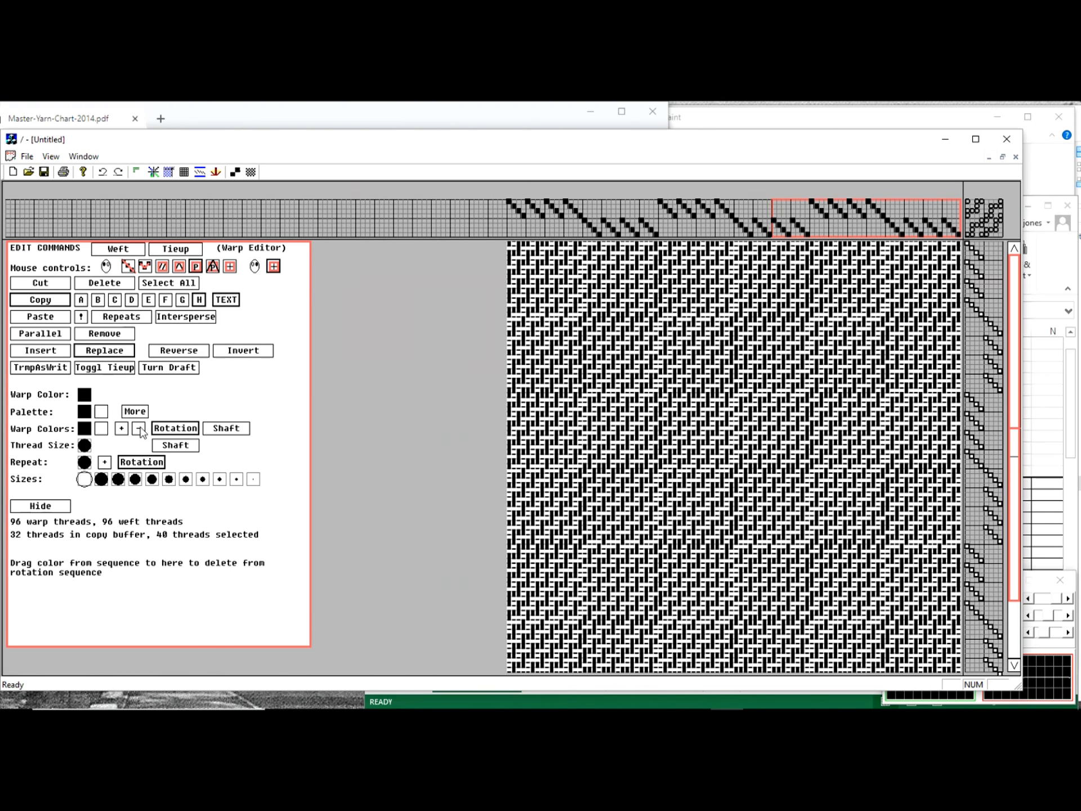
pyautogui.click(169, 283)
pyautogui.click(175, 428)
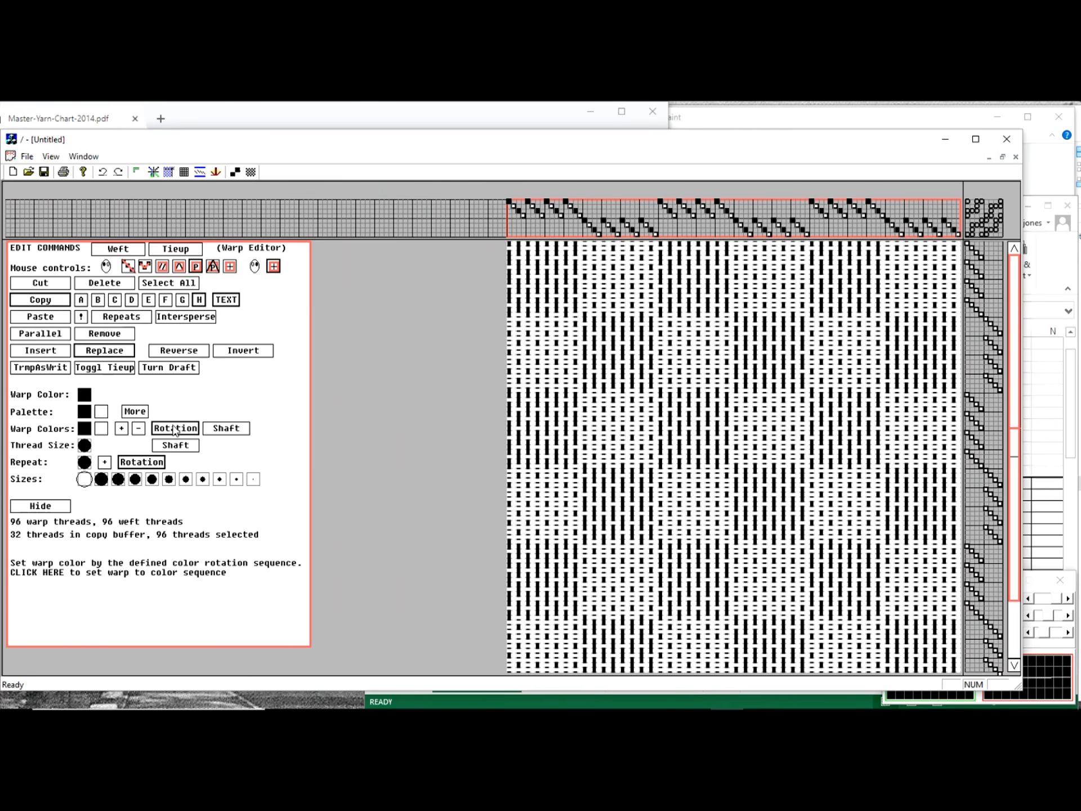
pyautogui.click(127, 250)
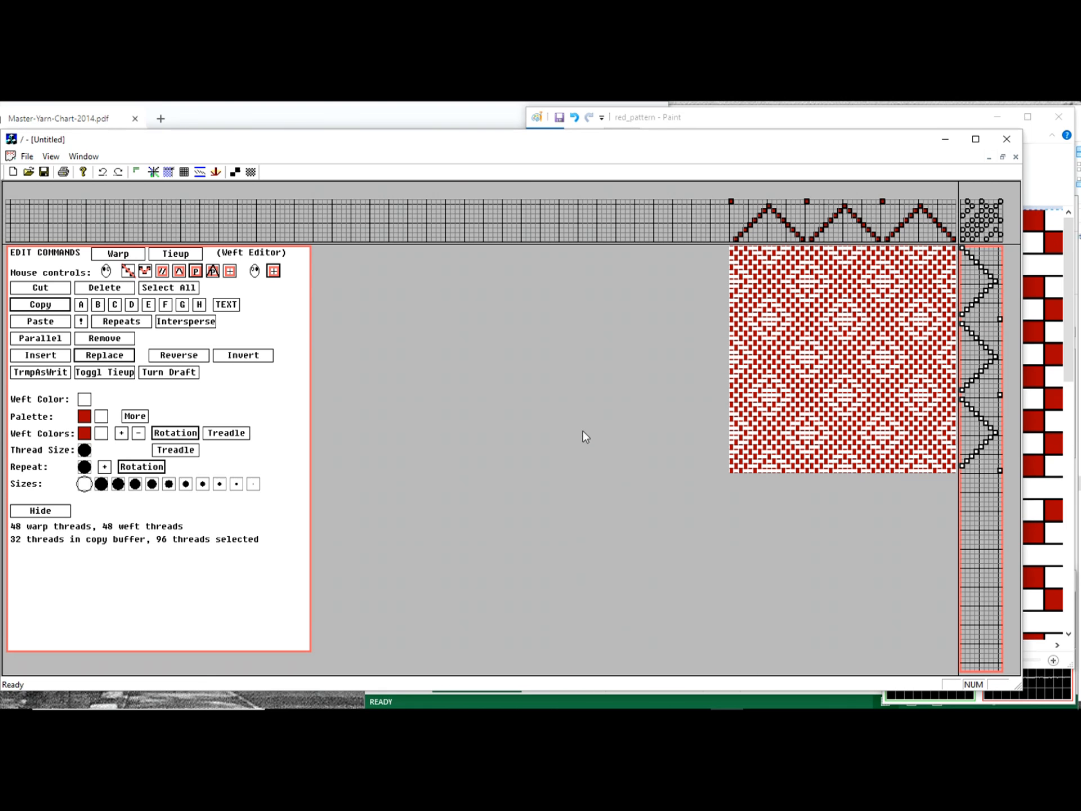
# Draw a wavy pattern line of about 119 points in the Network Drafting (Schlein) view
pyautogui.click(199, 173)
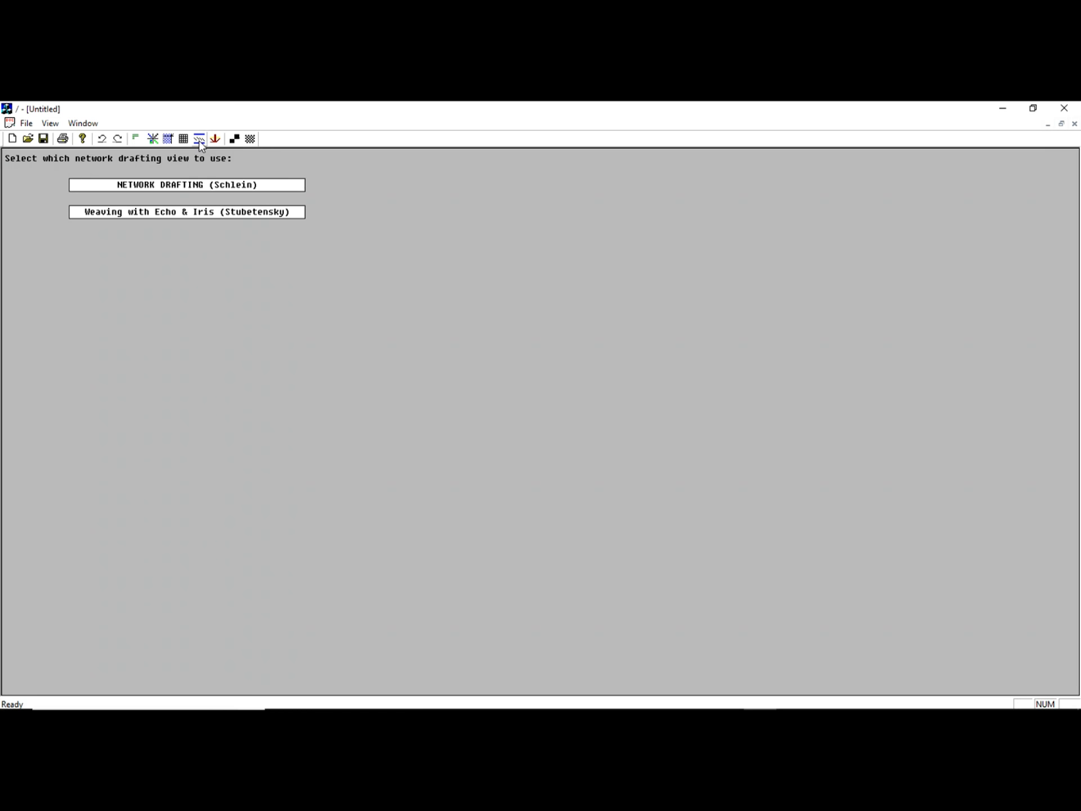
pyautogui.moveTo(198, 210)
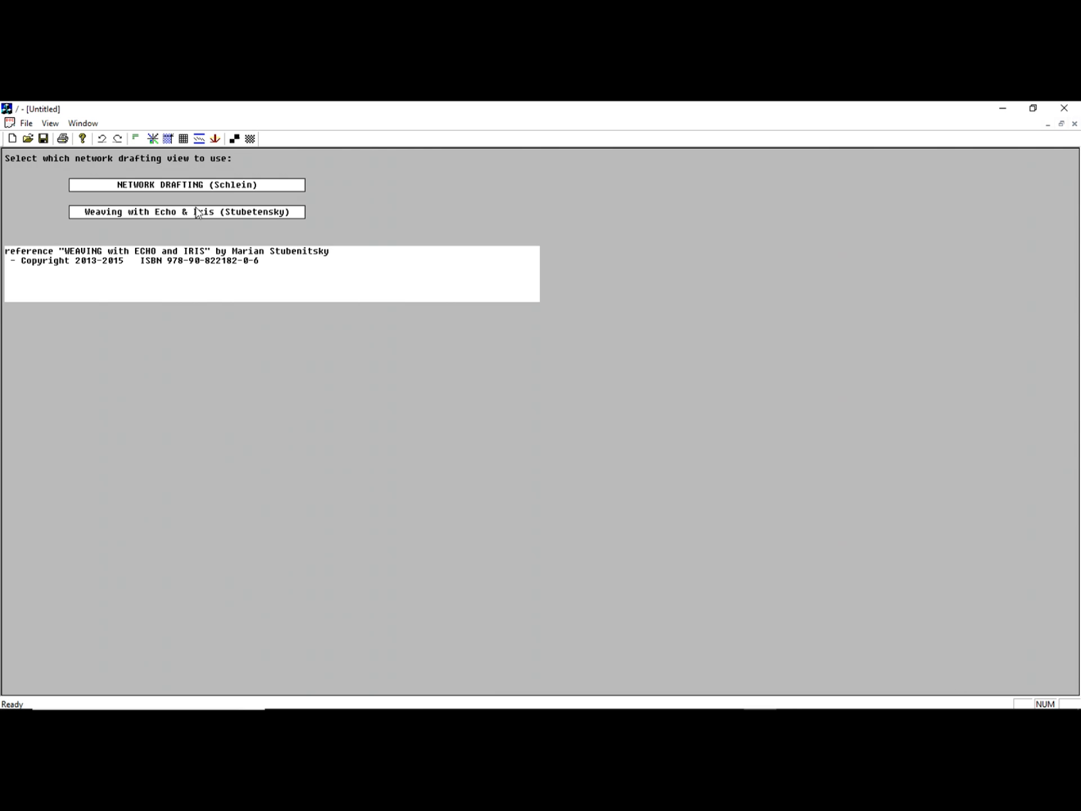
pyautogui.click(191, 185)
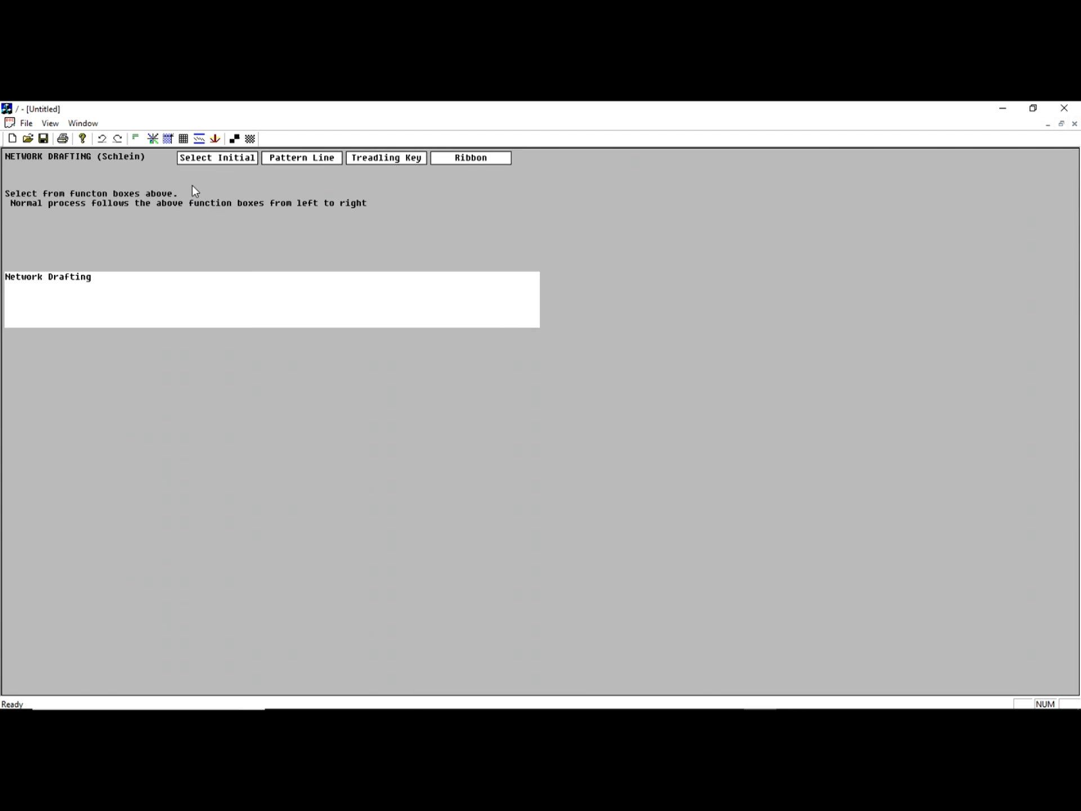
pyautogui.click(296, 162)
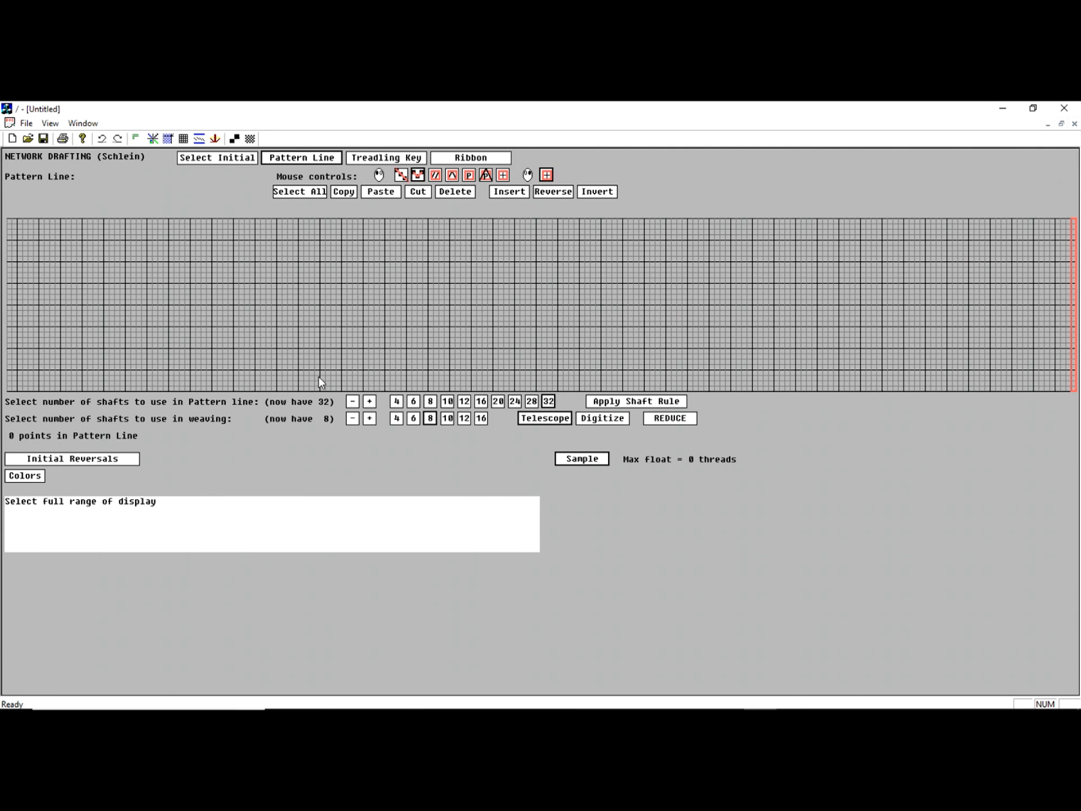
pyautogui.scroll(-1, 319, 371)
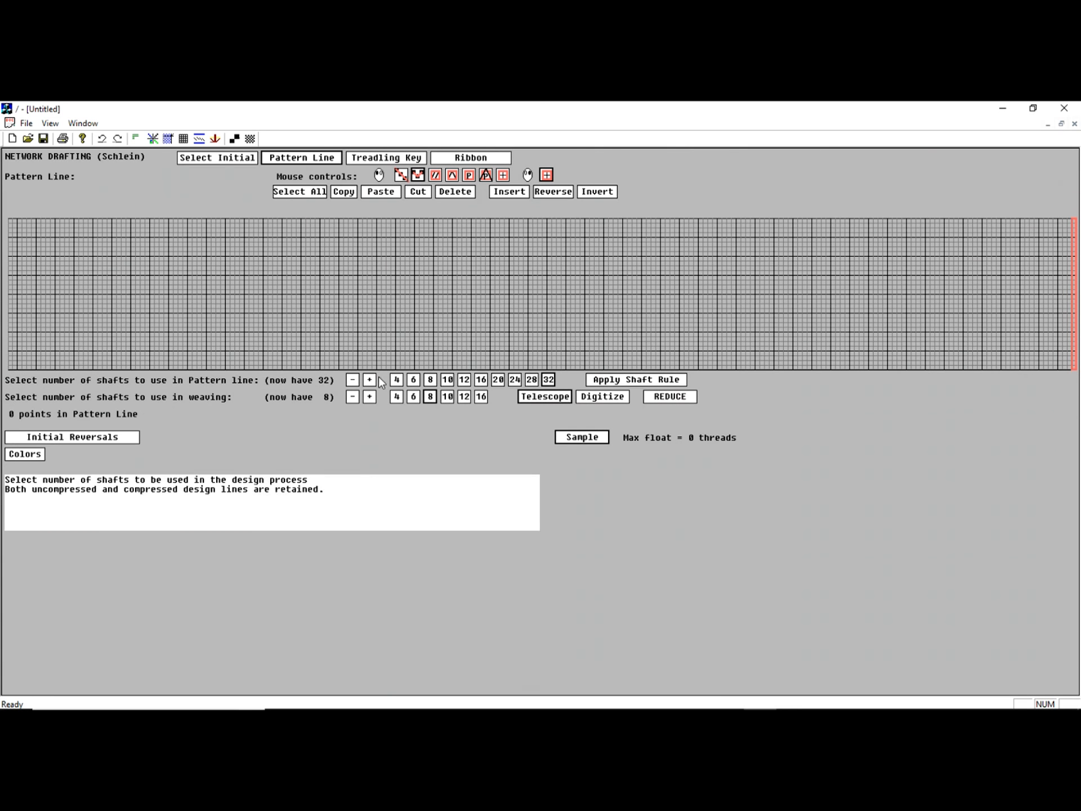
pyautogui.moveTo(248, 339); pyautogui.dragTo(810, 224)
pyautogui.scroll(-4, 810, 242)
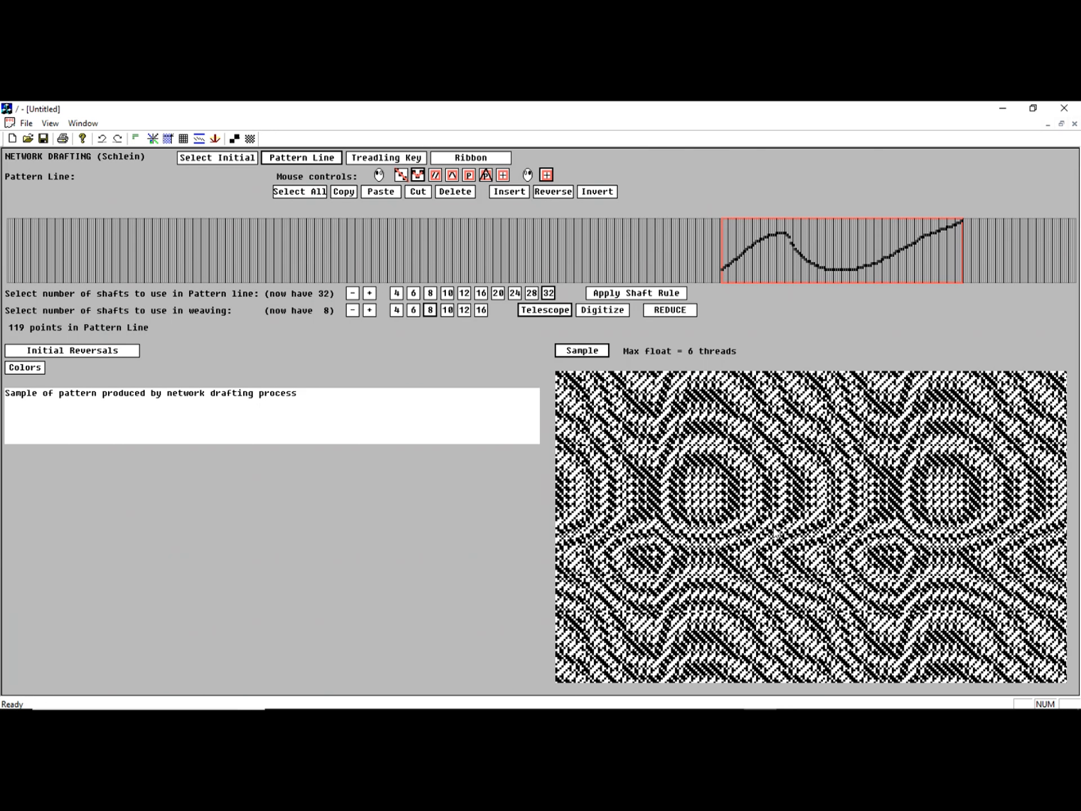
# Import the pattern line into ribbon 1 at a width of 4 columns
pyautogui.click(471, 158)
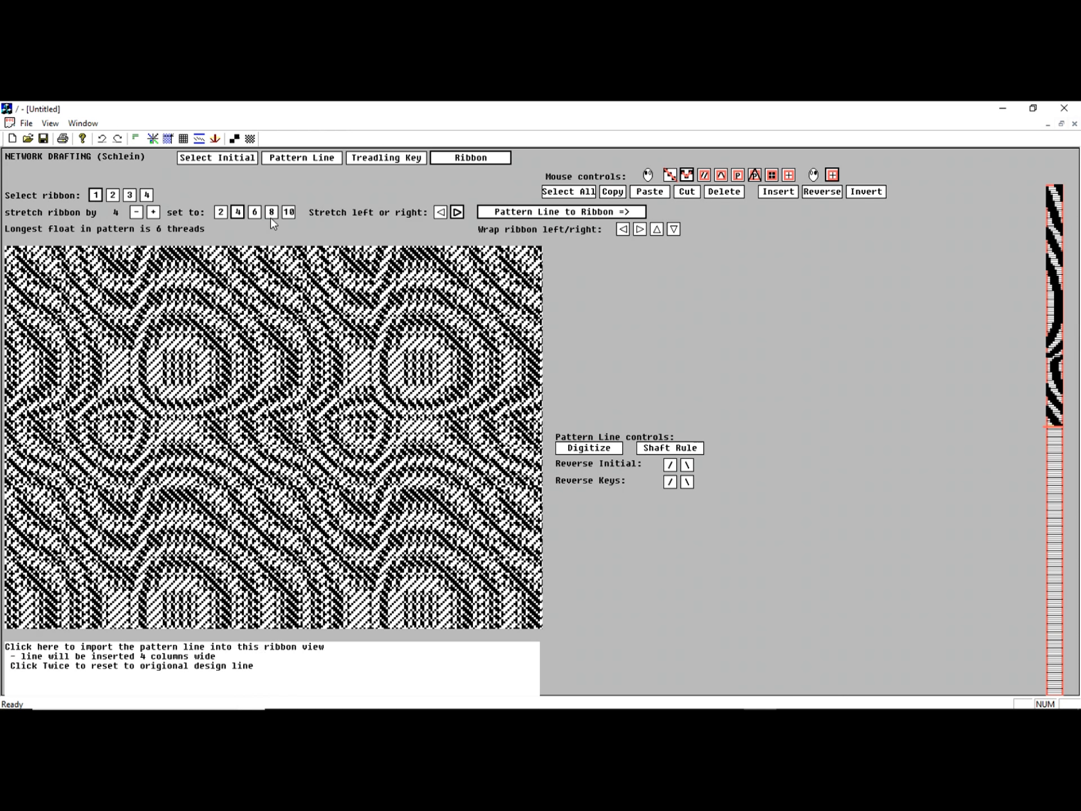
pyautogui.click(168, 140)
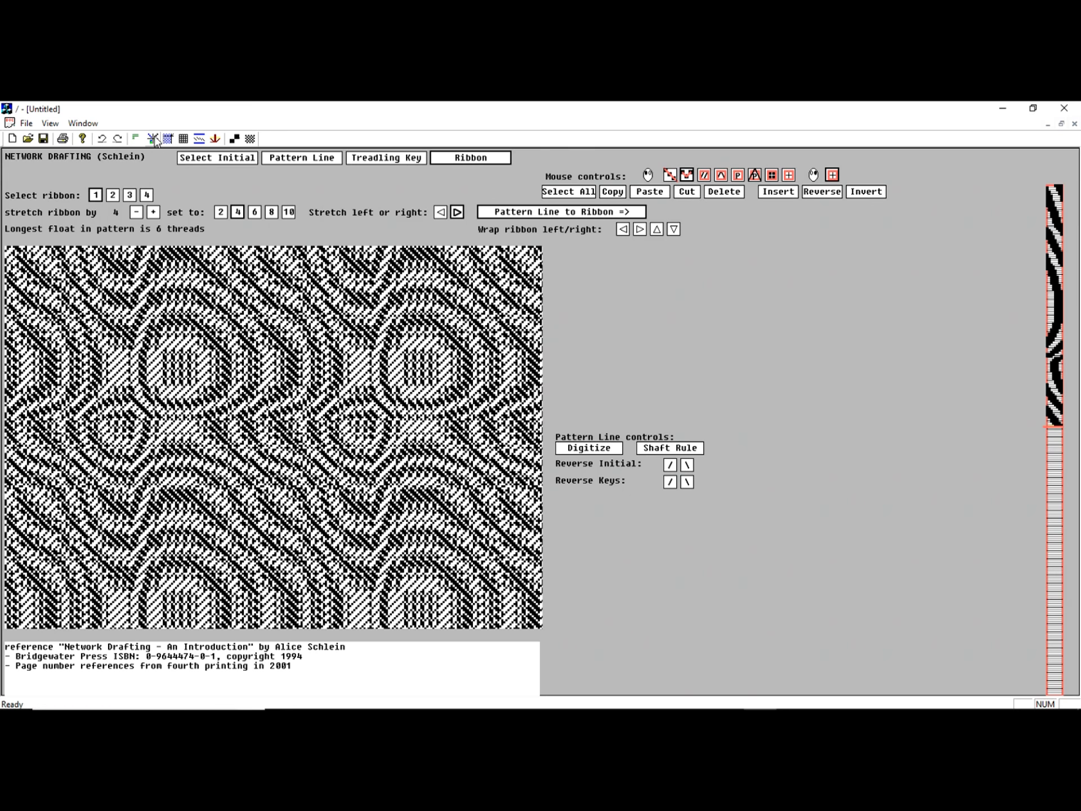